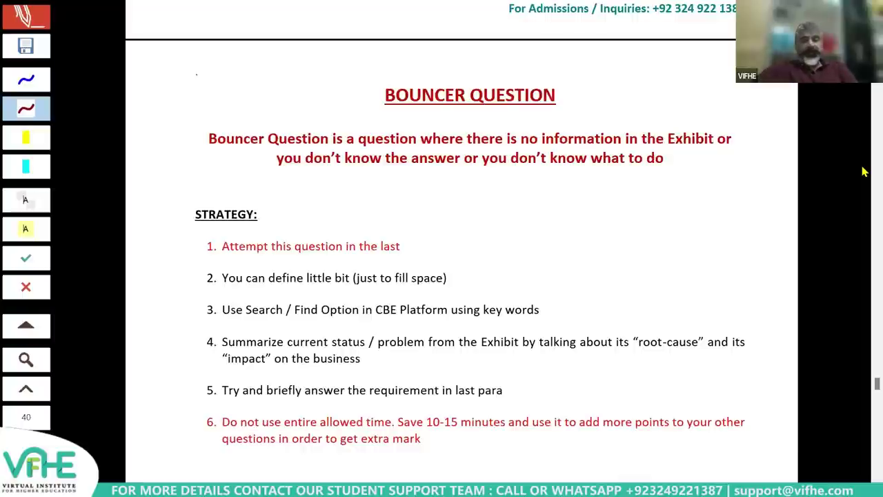
# - Switch to the TestReach exam in Chrome, close the Task 3 window and open the scratch pad
pyautogui.hotkey('alt', 'Tab')
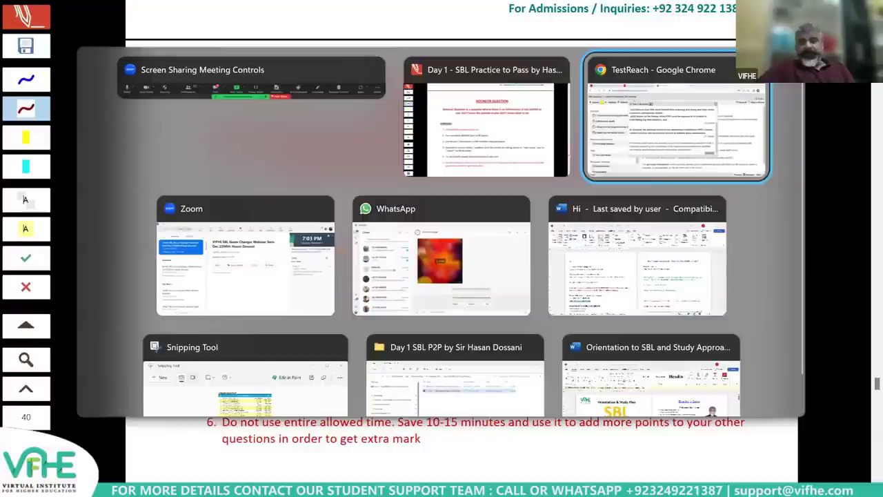
pyautogui.click(653, 107)
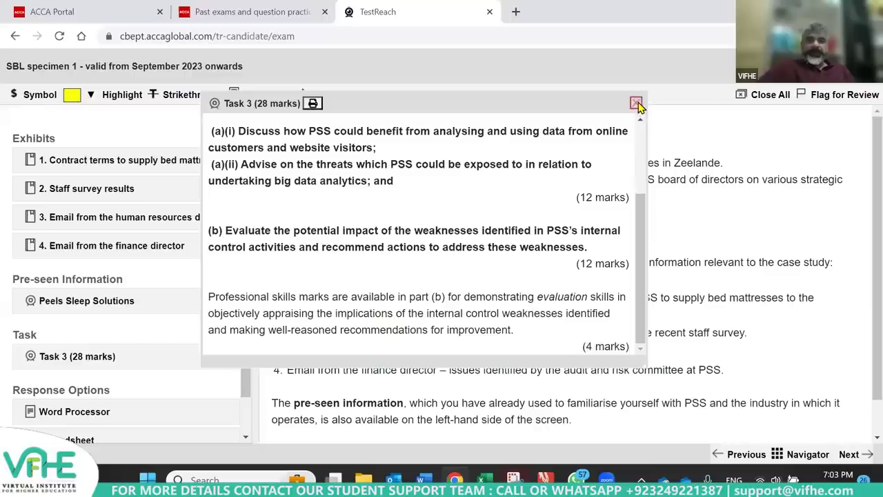
pyautogui.click(636, 103)
pyautogui.click(349, 95)
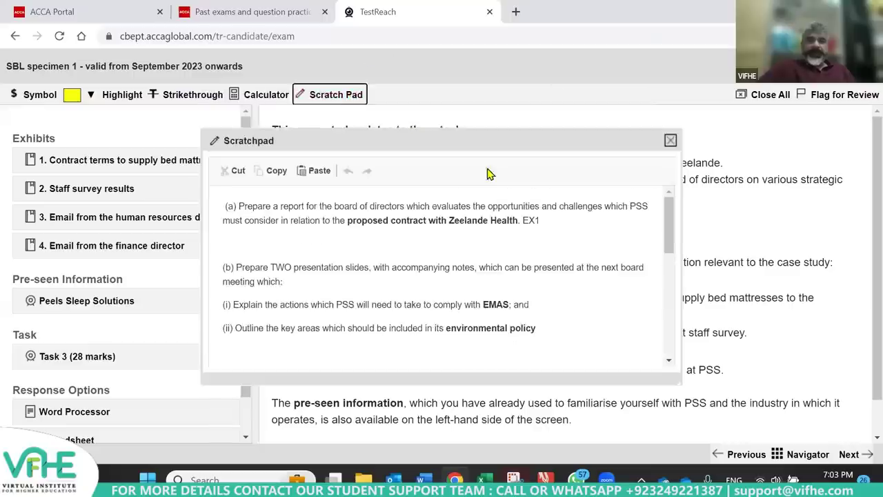
# - Review the scratch pad's task requirements from start to end, checking which ones carry an exhibit reference and which have none
pyautogui.click(547, 226)
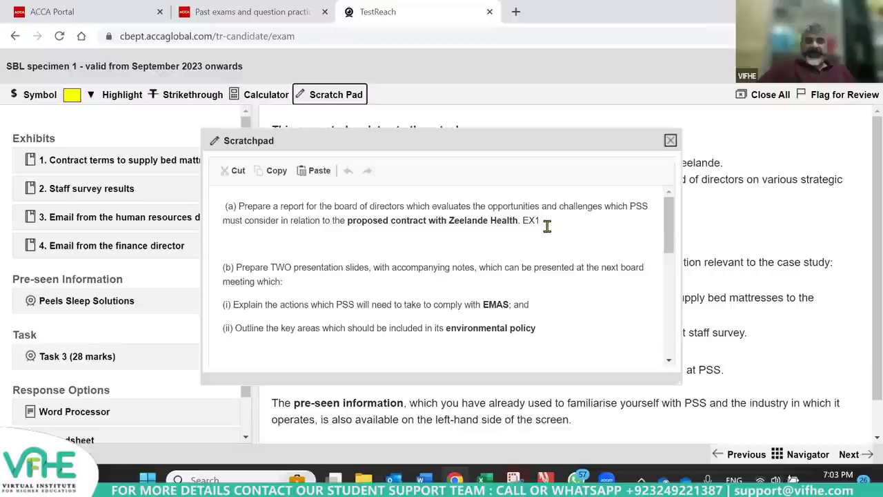
pyautogui.tripleClick(546, 226)
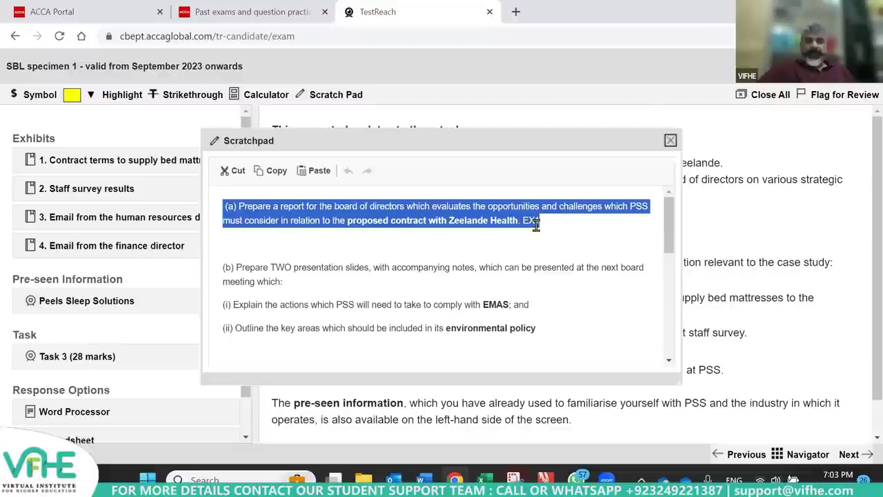
pyautogui.press('Delete')
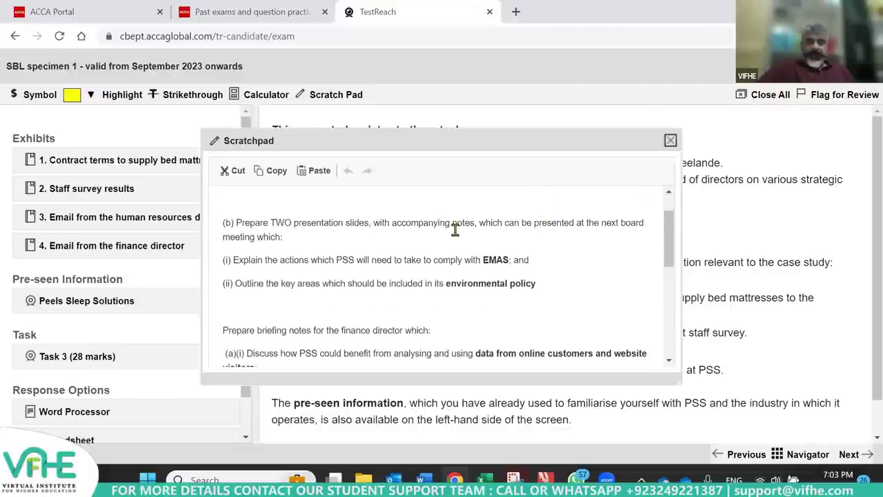
pyautogui.doubleClick(501, 260)
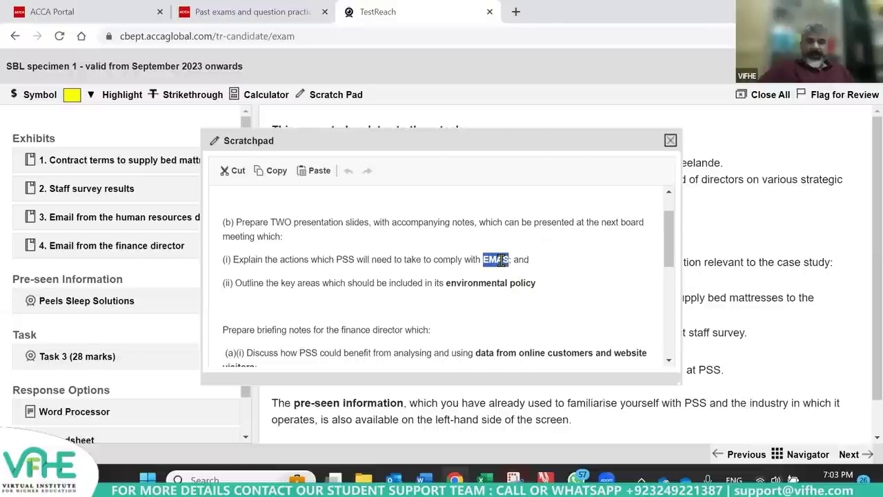
pyautogui.click(447, 283)
pyautogui.keyDown('shift'); pyautogui.click(533, 285); pyautogui.keyUp('shift')
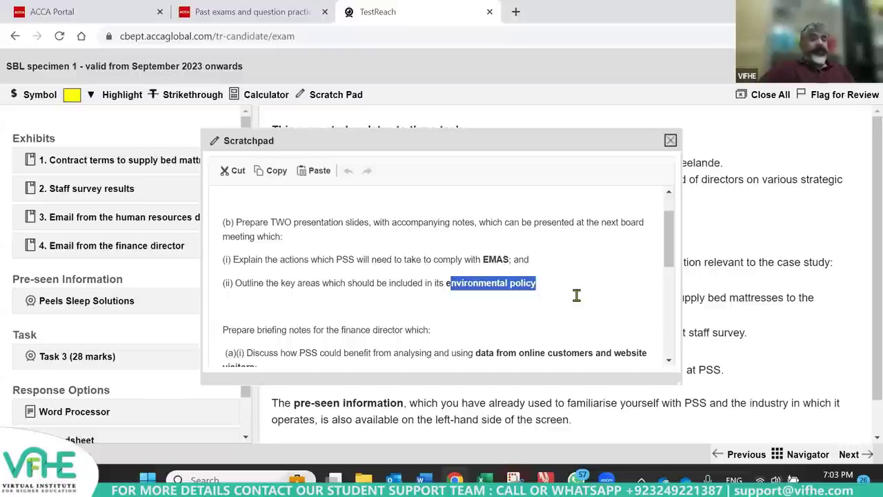
pyautogui.scroll(-3, 577, 295)
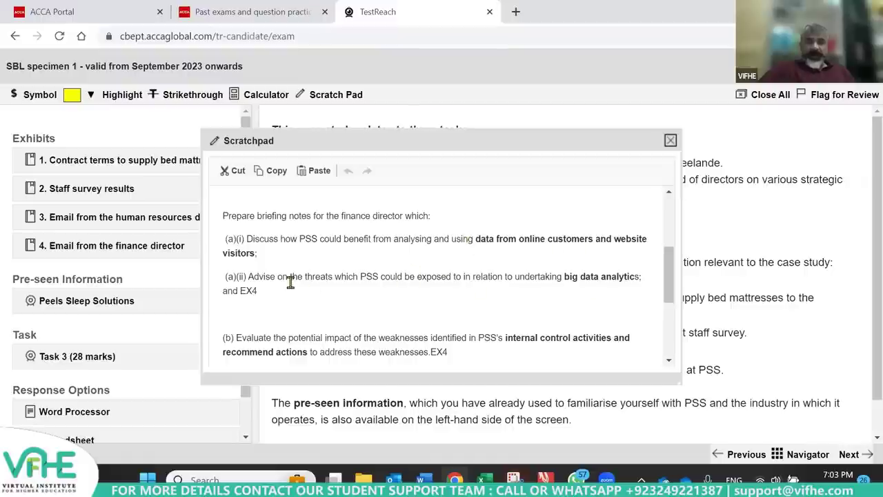
pyautogui.moveTo(263, 291); pyautogui.dragTo(246, 290)
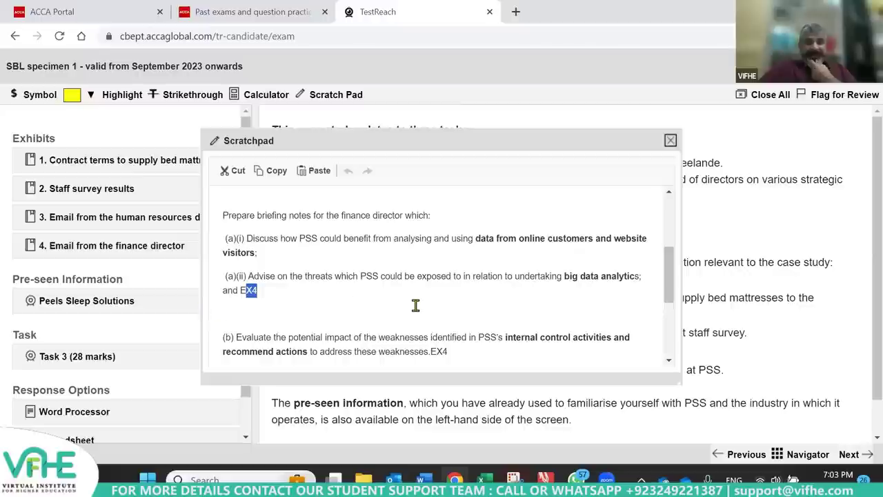
pyautogui.scroll(-3, 414, 306)
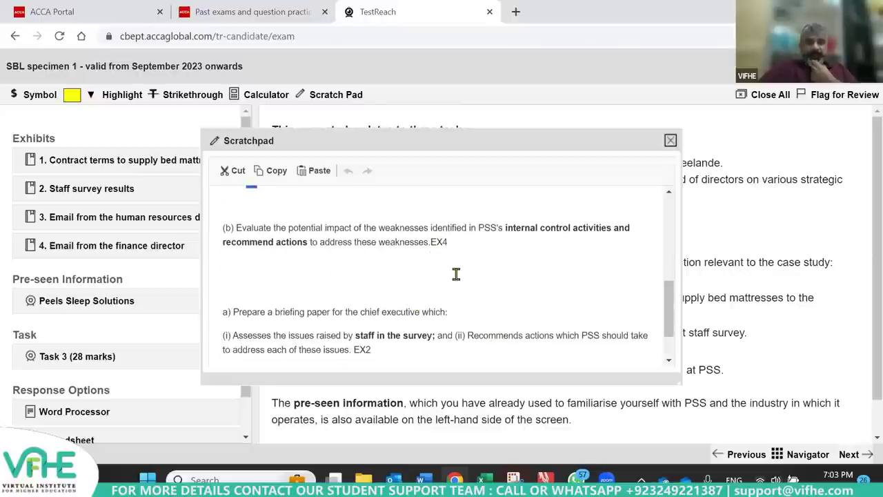
pyautogui.scroll(-2, 456, 274)
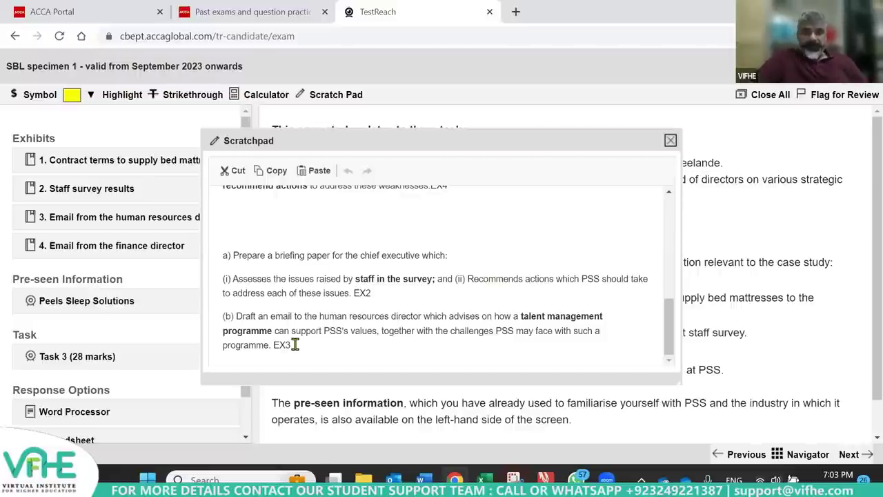
pyautogui.scroll(10, 294, 345)
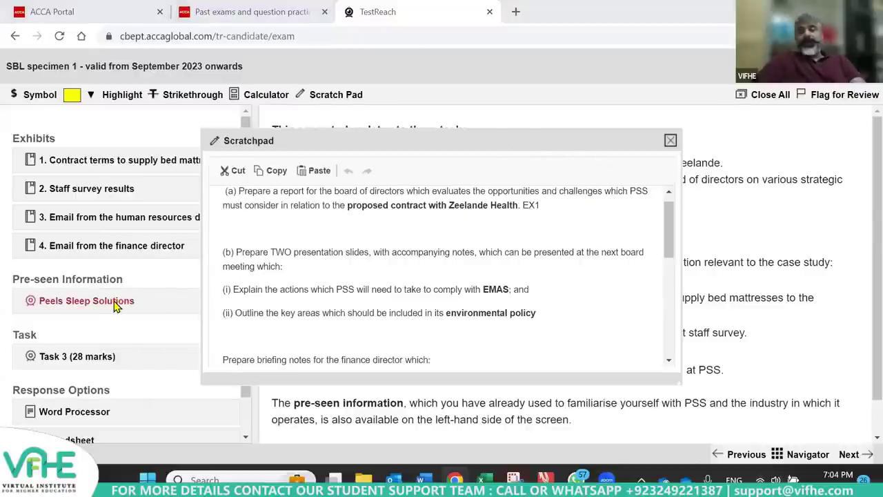
# - Glance at the Bouncer Question page, return to TestReach and go through the scratch pad's requirements one by one
pyautogui.hotkey('alt', 'Tab')
pyautogui.hotkey('alt', 'Tab')
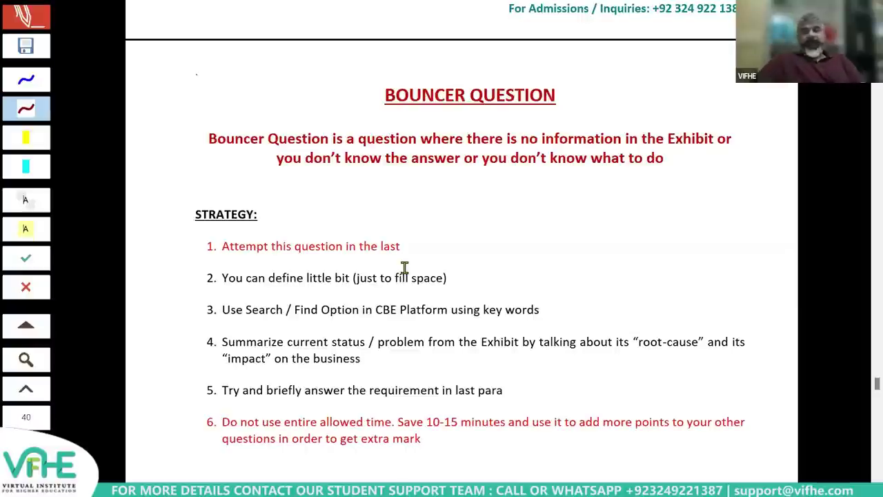
pyautogui.hotkey('alt', 'Tab')
pyautogui.scroll(1, 412, 298)
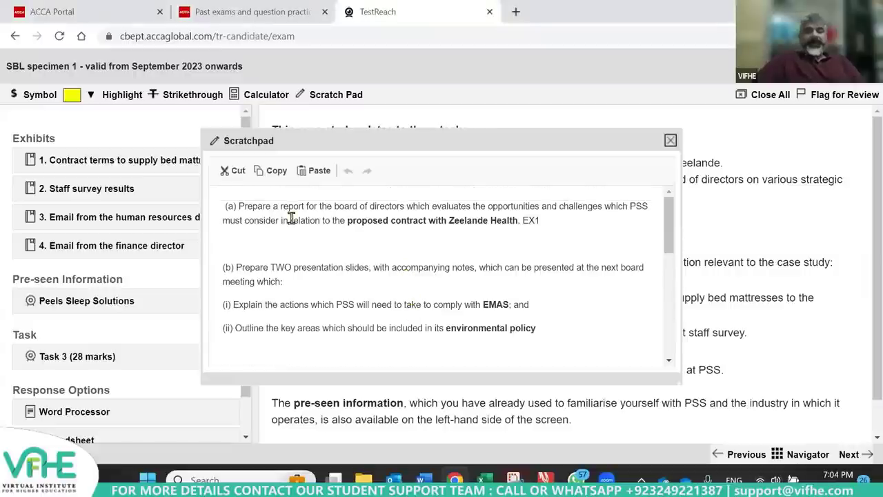
pyautogui.tripleClick(346, 209)
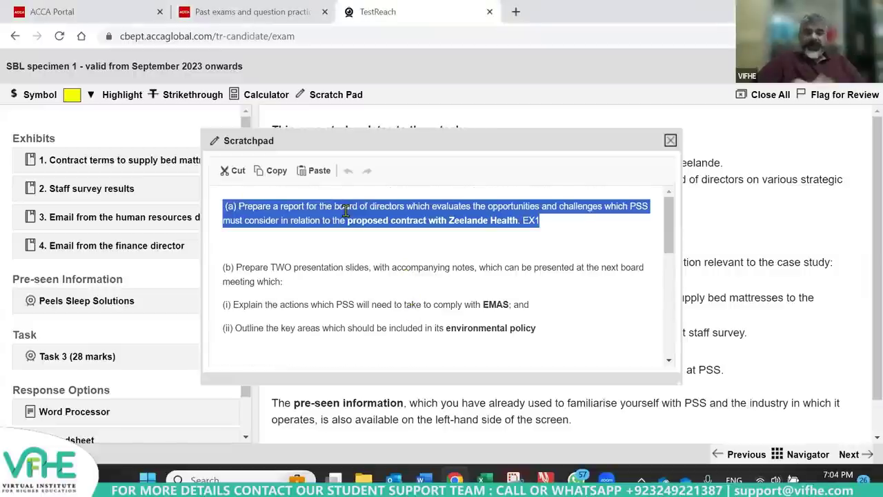
pyautogui.tripleClick(309, 268)
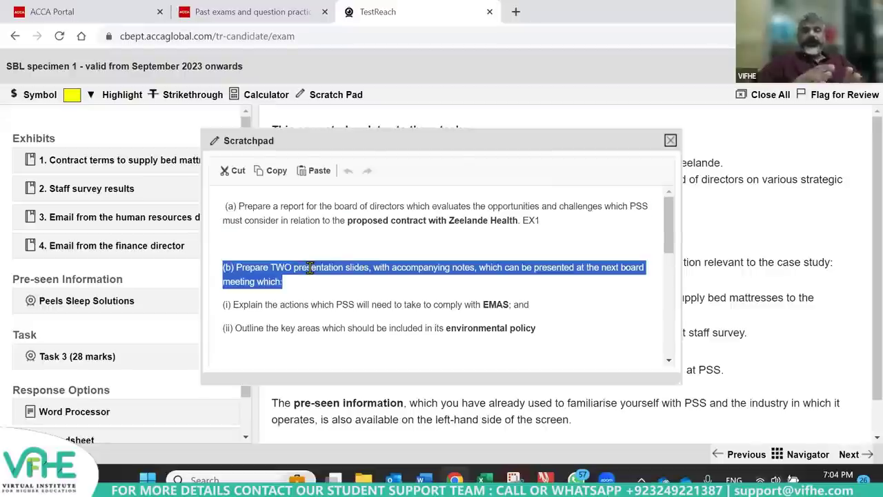
pyautogui.scroll(-3, 395, 315)
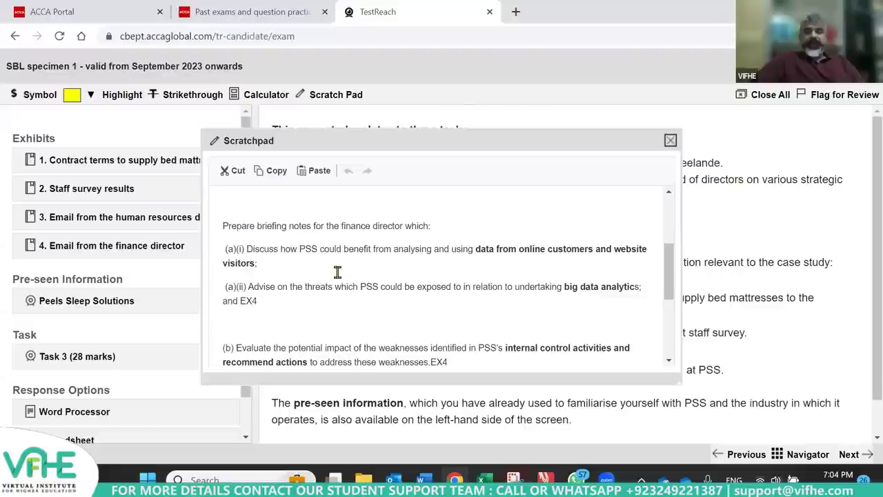
pyautogui.tripleClick(318, 251)
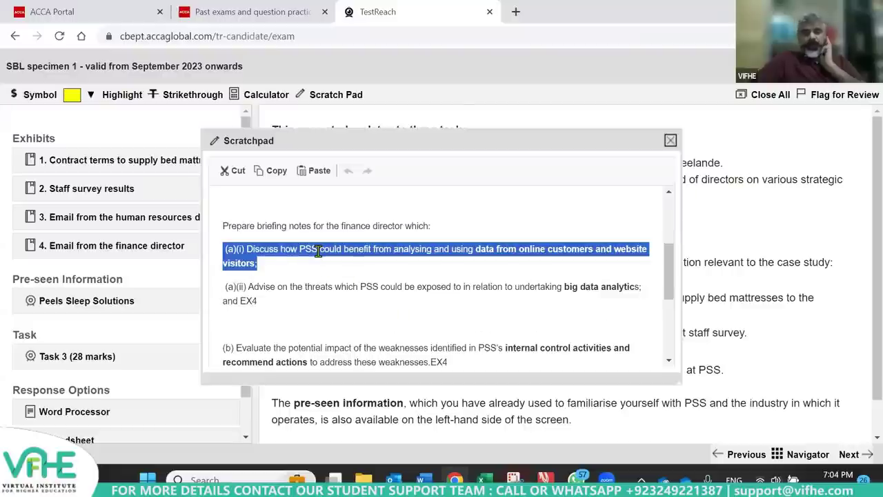
pyautogui.moveTo(341, 355); pyautogui.dragTo(325, 348)
pyautogui.scroll(-2, 341, 354)
pyautogui.scroll(-2, 341, 356)
pyautogui.tripleClick(311, 300)
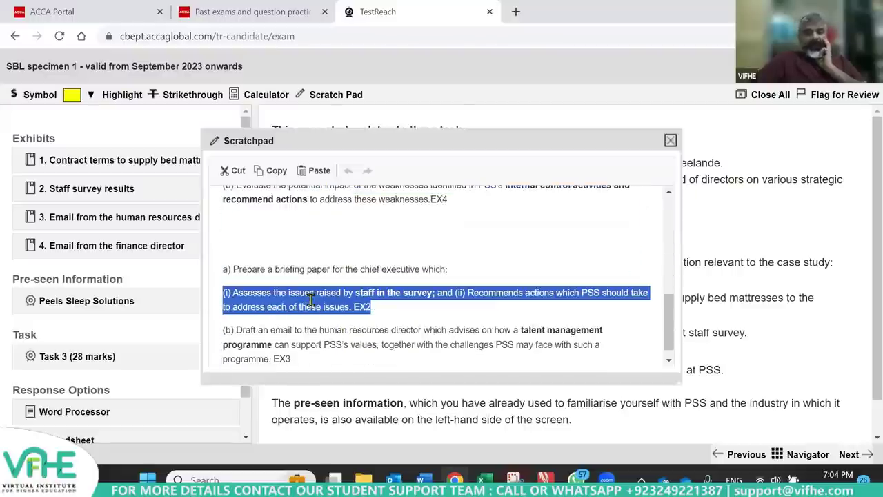
pyautogui.tripleClick(307, 344)
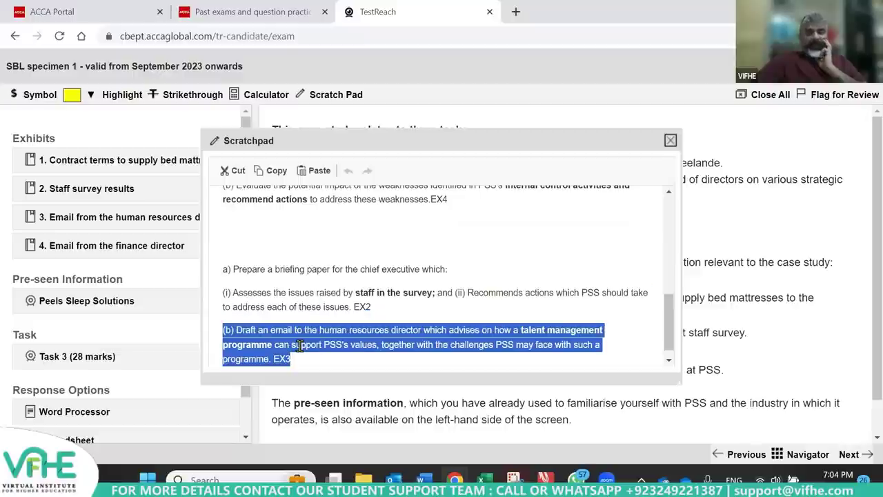
# - Select the whole part (b) requirement on the two presentation slides, EMAS and environmental policy in the scratch pad
pyautogui.scroll(3, 299, 344)
pyautogui.scroll(3, 299, 345)
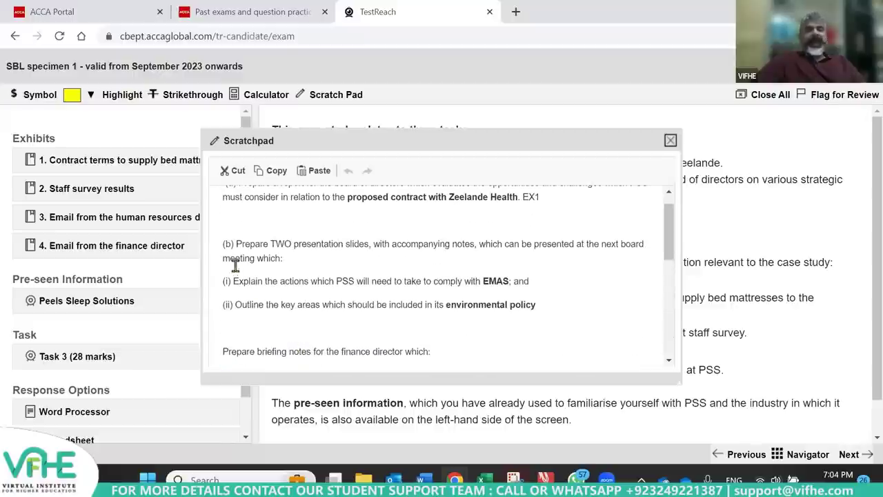
pyautogui.moveTo(222, 245); pyautogui.dragTo(539, 308)
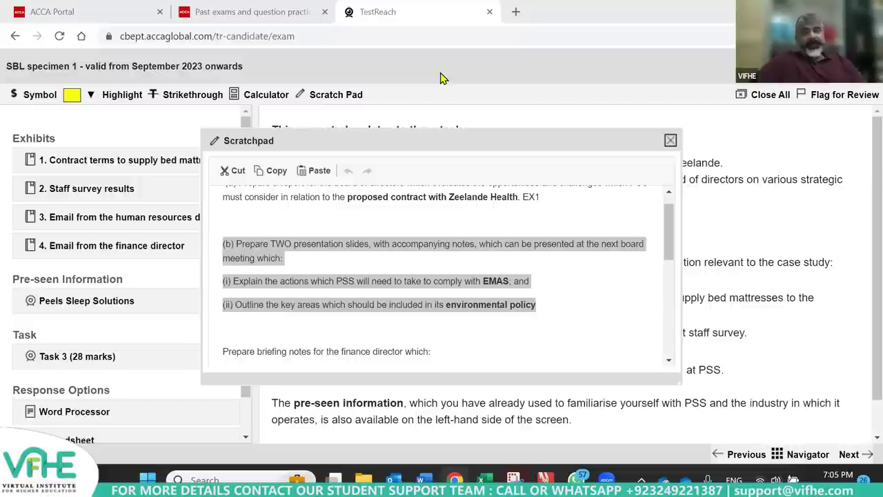
# - Switch to the Bouncer Question page and draw dark red arrows pointing at strategy points 2 and 3
pyautogui.hotkey('alt', 'Tab')
pyautogui.click(655, 110)
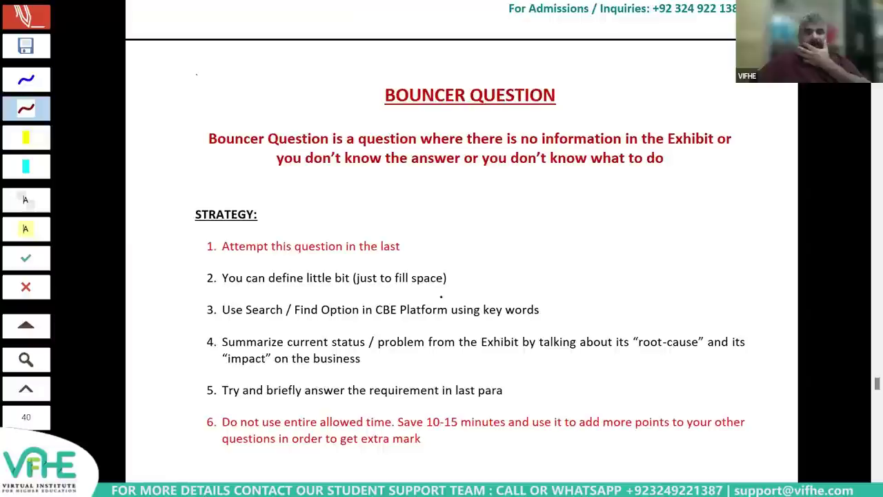
pyautogui.scroll(-1, 423, 336)
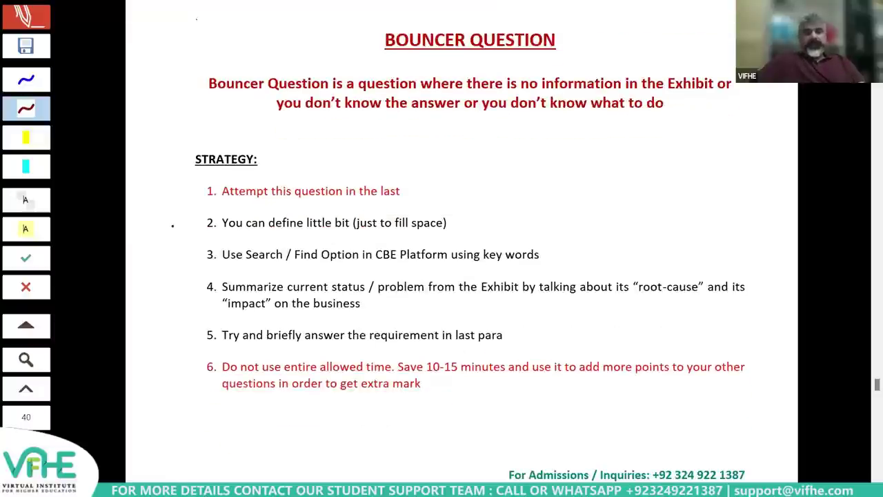
pyautogui.moveTo(152, 224); pyautogui.dragTo(197, 224)
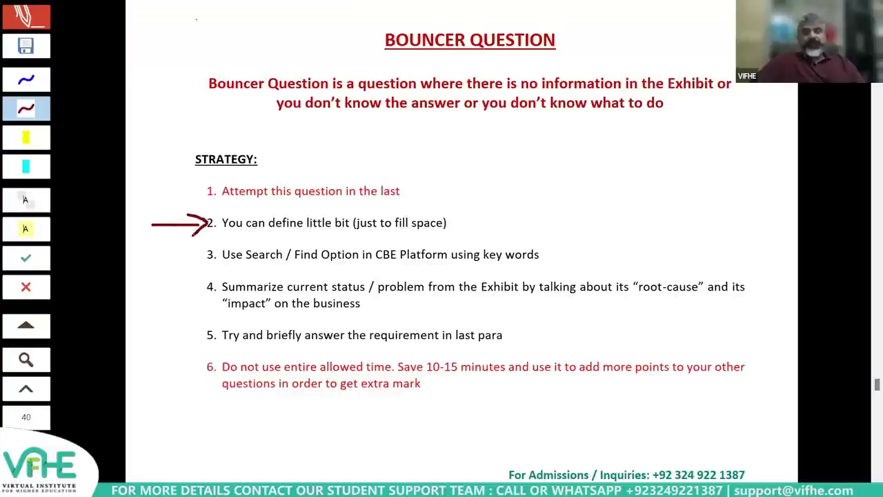
pyautogui.moveTo(150, 255); pyautogui.dragTo(194, 254)
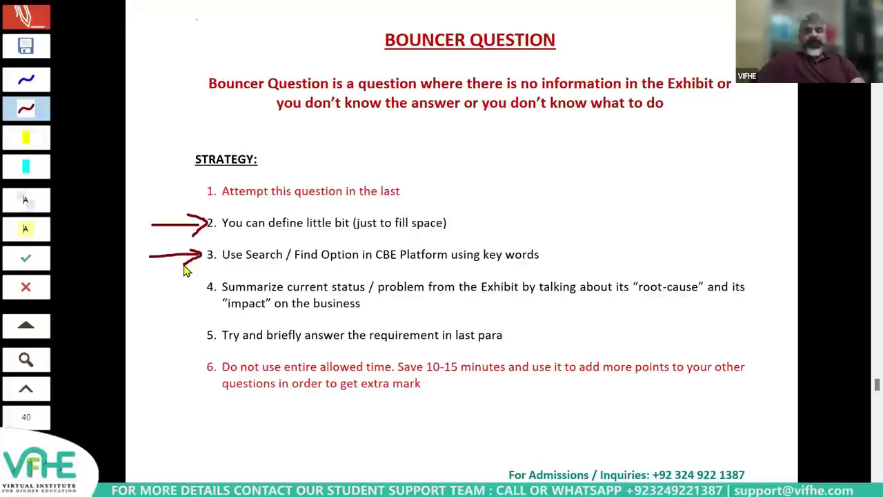
# - Switch back to TestReach, open the Peels Sleep Solutions pre-seen document and search it for "EMAS"
pyautogui.hotkey('alt', 'Tab')
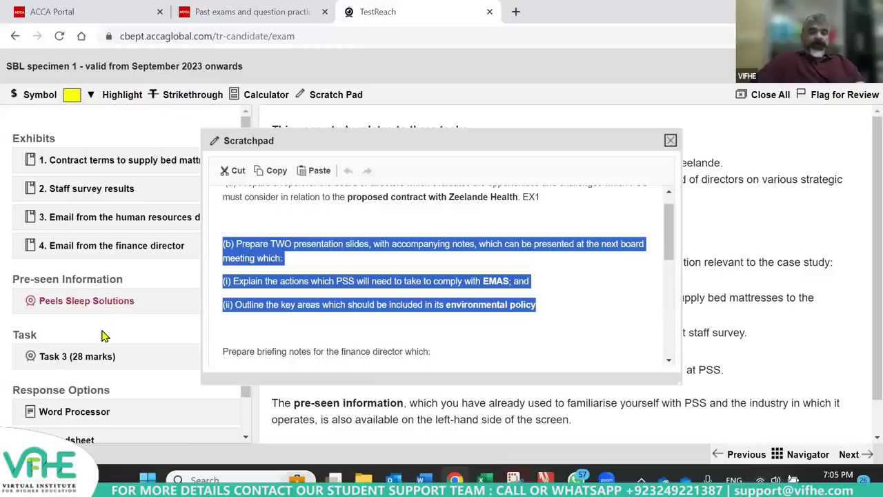
pyautogui.click(101, 307)
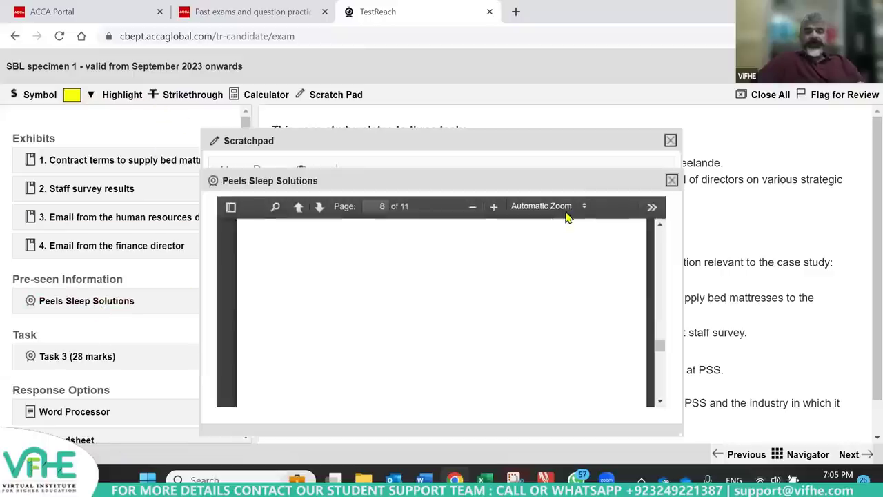
pyautogui.moveTo(516, 182); pyautogui.dragTo(466, 98)
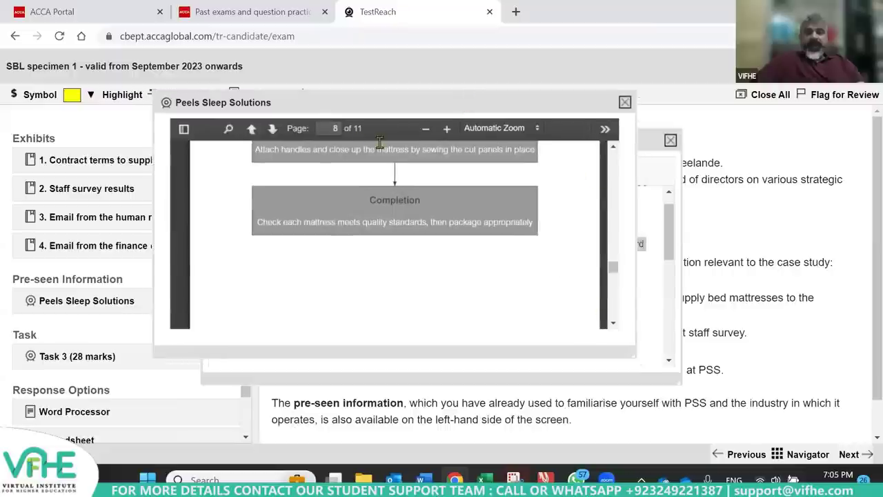
pyautogui.click(228, 129)
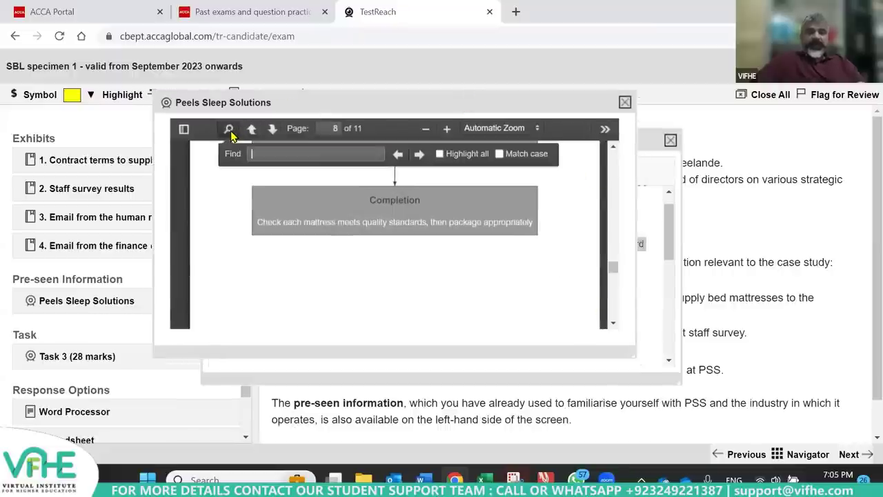
pyautogui.write('EMAS')
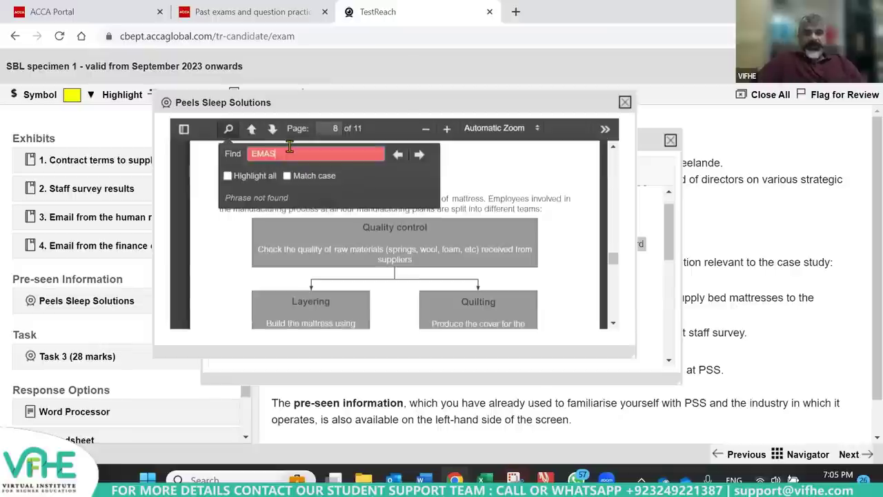
# - Try to search the Peels Sleep Solutions pre-seen document for "ENVIROMENT"
pyautogui.press('BackSpace')
pyautogui.press('BackSpace')
pyautogui.press('BackSpace')
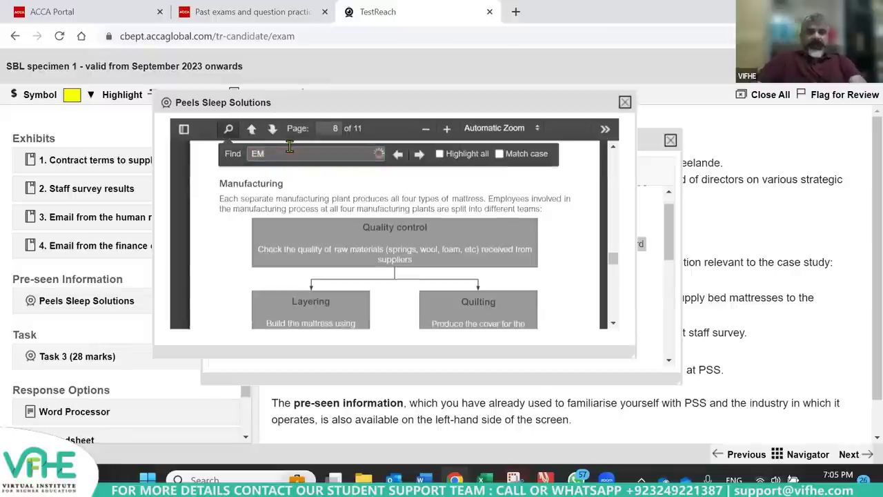
pyautogui.write('NIV')
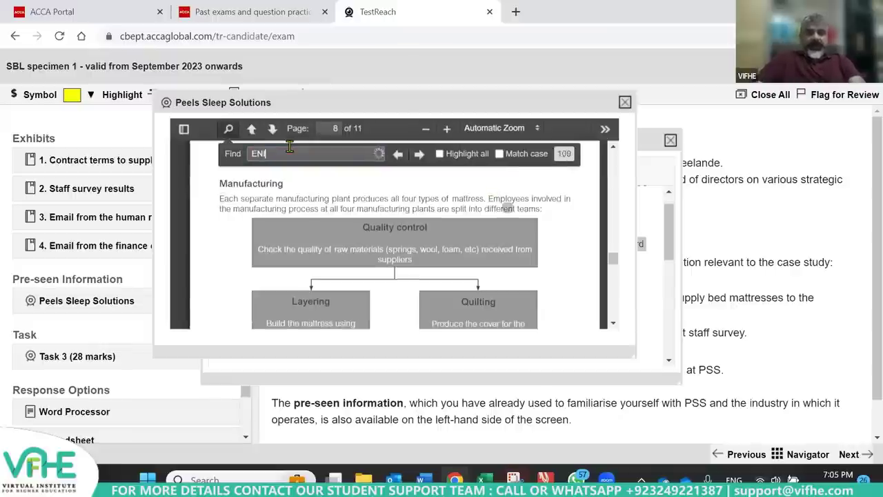
pyautogui.press('BackSpace')
pyautogui.press('BackSpace')
pyautogui.write('VIROM,EMT')
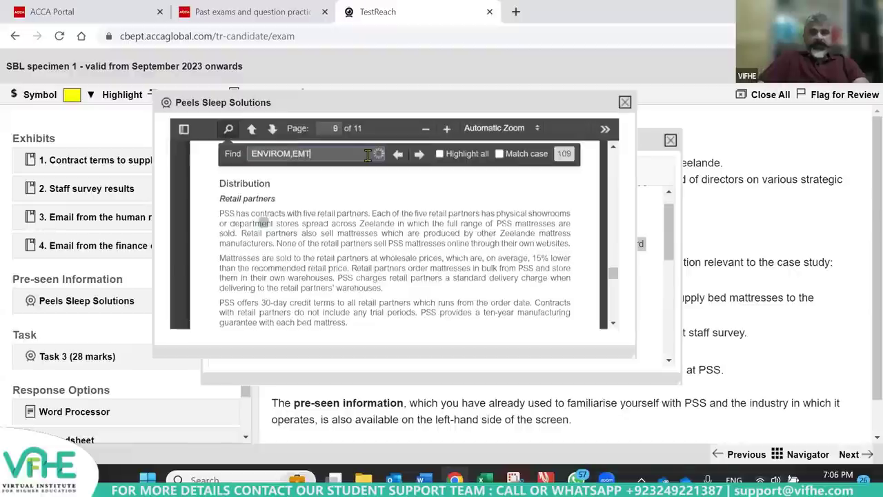
pyautogui.press('BackSpace')
pyautogui.press('BackSpace')
pyautogui.press('BackSpace')
pyautogui.press('BackSpace')
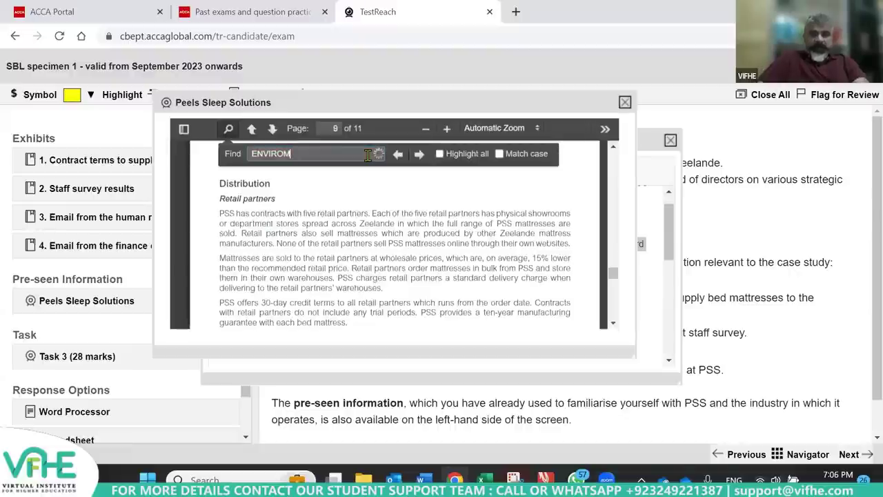
pyautogui.write('ENT')
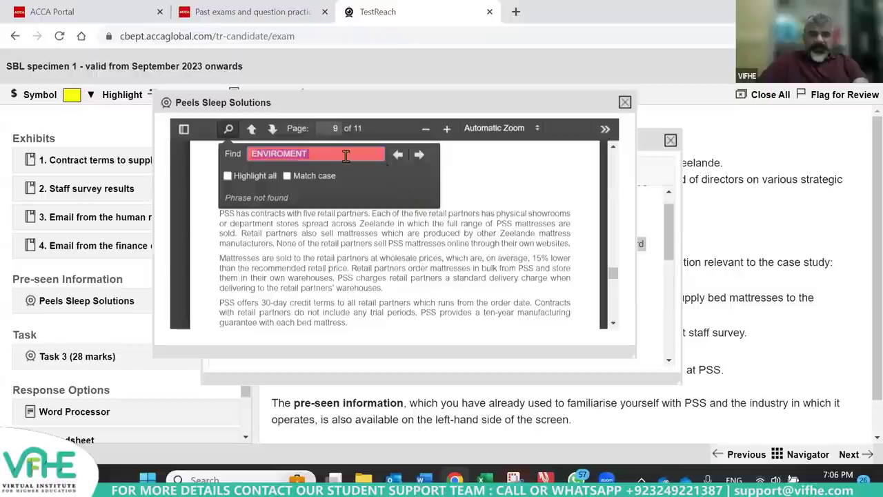
# - Search the pre-seen document for "ENVIRONMENT" and look over the start of the Distribution section
pyautogui.write('ENVIRO')
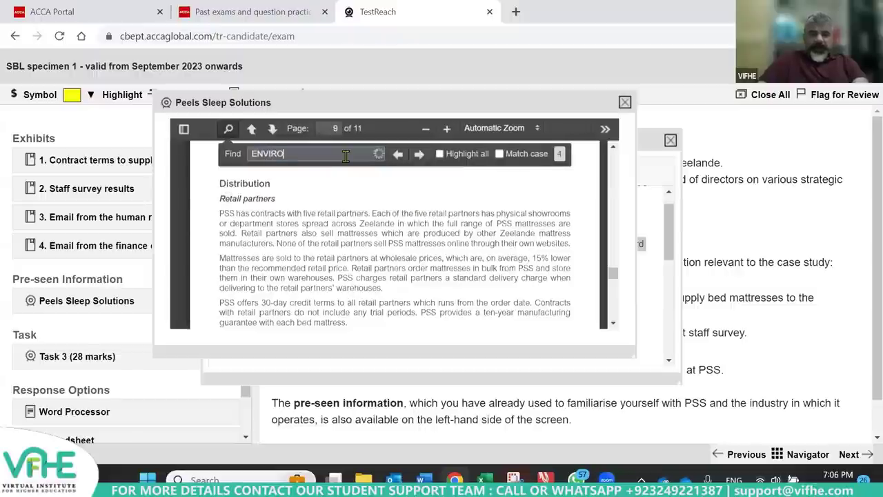
pyautogui.write('NMENT')
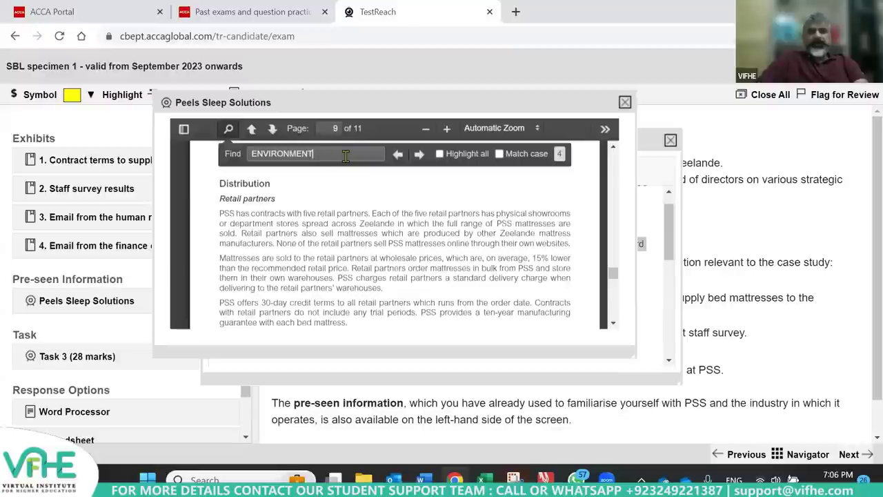
pyautogui.scroll(-2, 389, 243)
pyautogui.scroll(3, 391, 248)
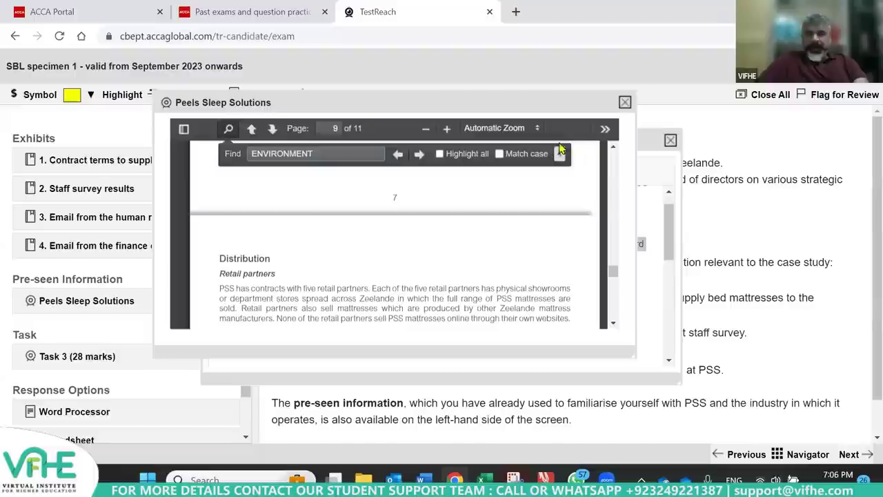
# - Narrow the document search to "ENVIRONMENTAL" and view the match in the Political environment row of the risk register extract
pyautogui.write('AL')
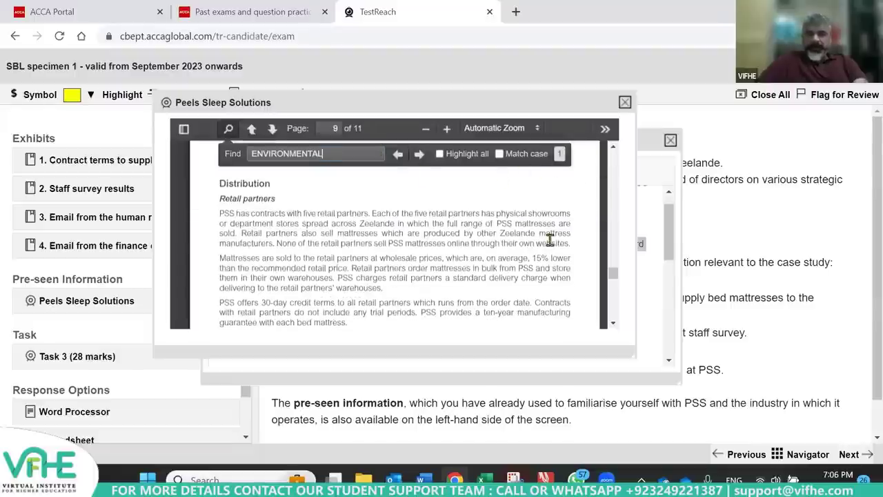
pyautogui.click(419, 154)
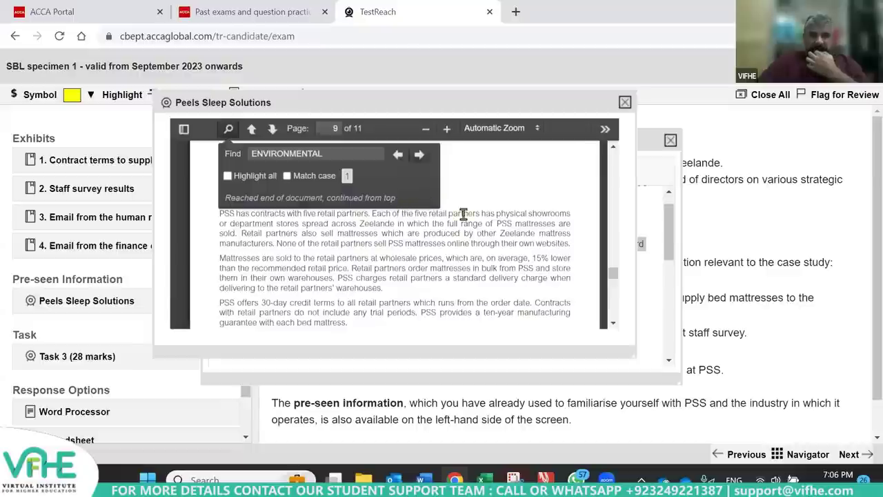
pyautogui.scroll(-6, 480, 223)
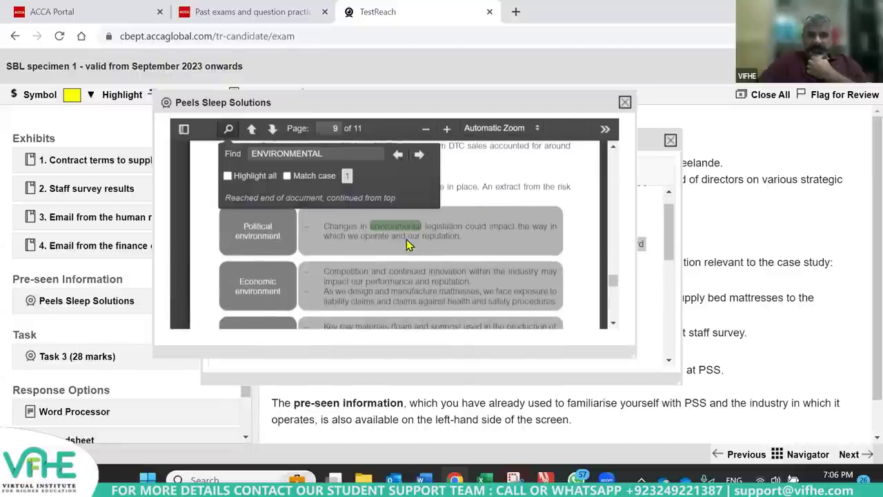
# - Widen the document search to "ENVIRONMENT" and examine the Distribution and Risks sections on page 9 for relevant matches
pyautogui.click(344, 153)
pyautogui.press('BackSpace')
pyautogui.press('BackSpace')
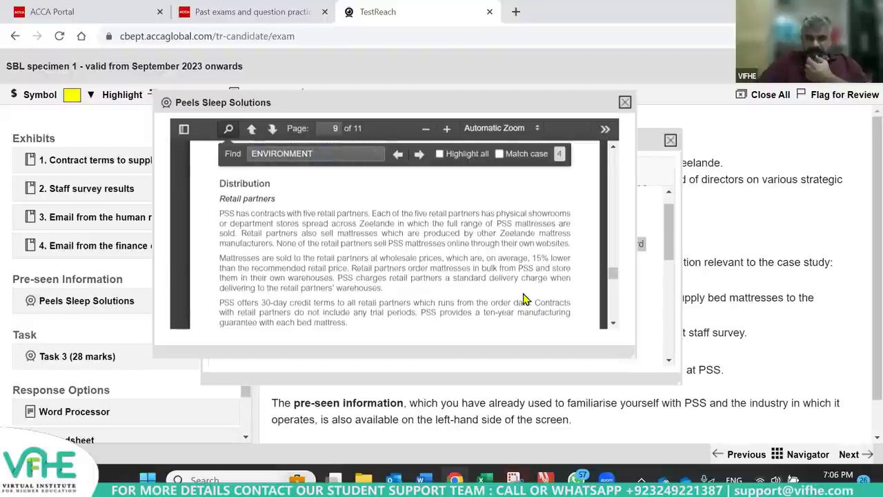
pyautogui.scroll(-1, 527, 297)
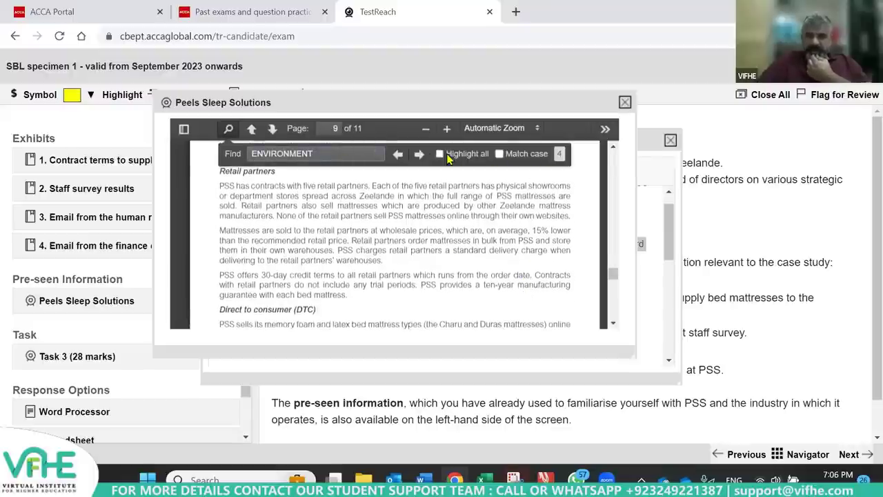
pyautogui.scroll(1, 425, 158)
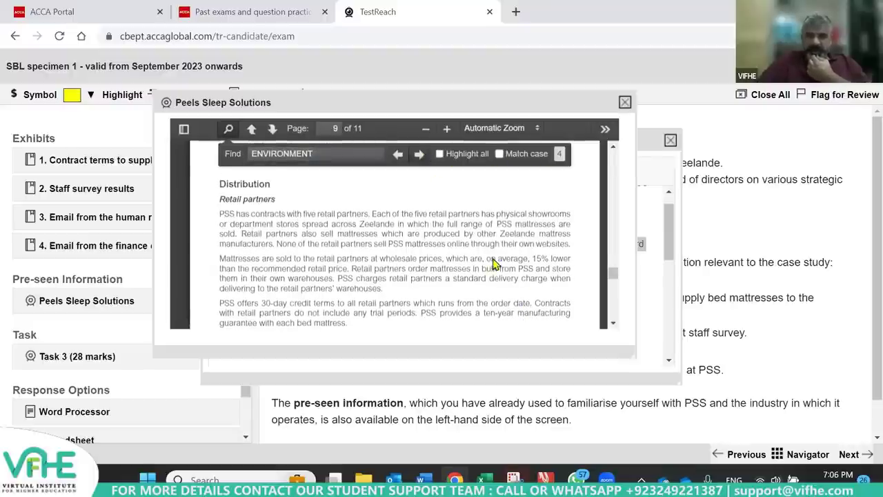
pyautogui.scroll(-5, 527, 304)
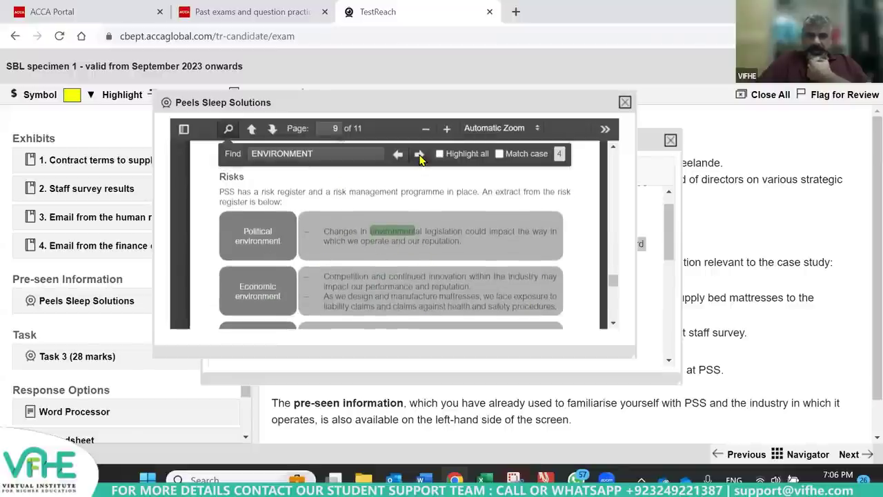
pyautogui.scroll(5, 421, 162)
pyautogui.scroll(-5, 552, 308)
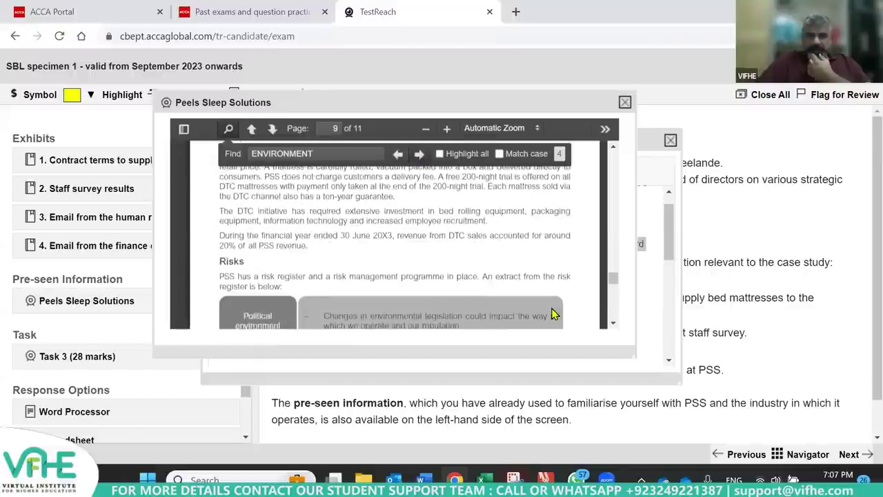